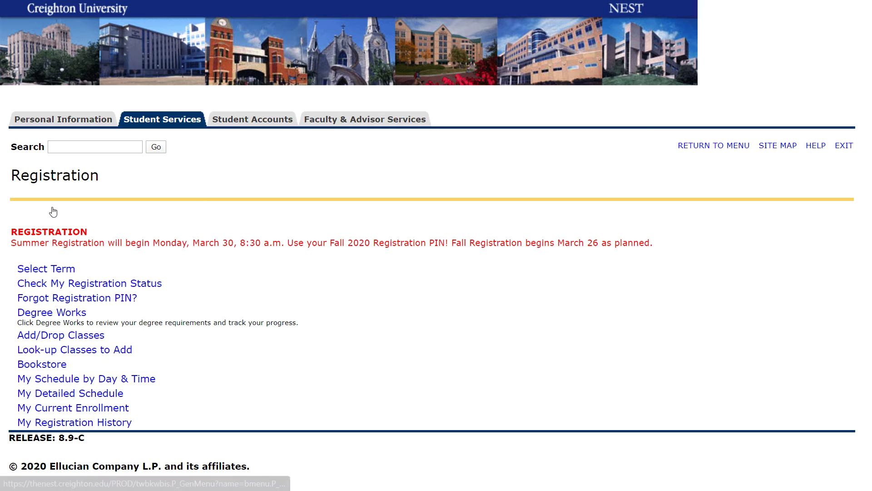
- Look up the registration PIN through the Forgot Registration PIN? link
left_click(67, 299)
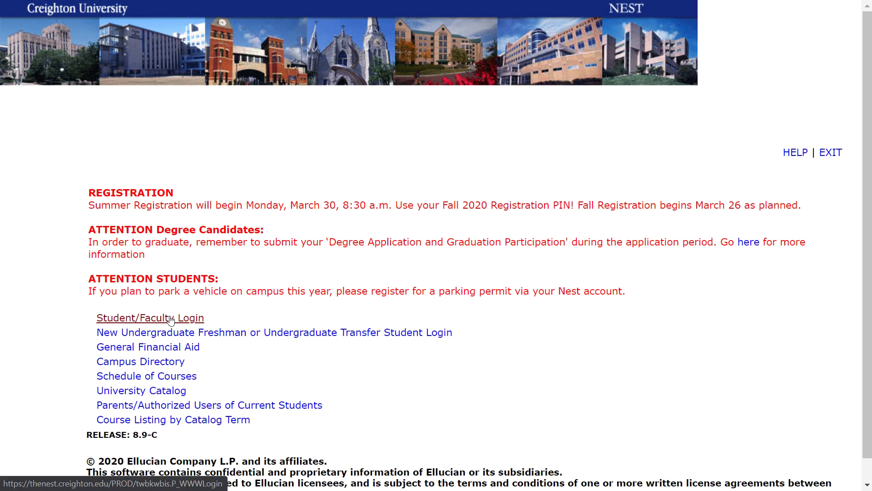
- Log in with the student Net ID and password, then go to Student Services > Registration
left_click(171, 319)
type("C")
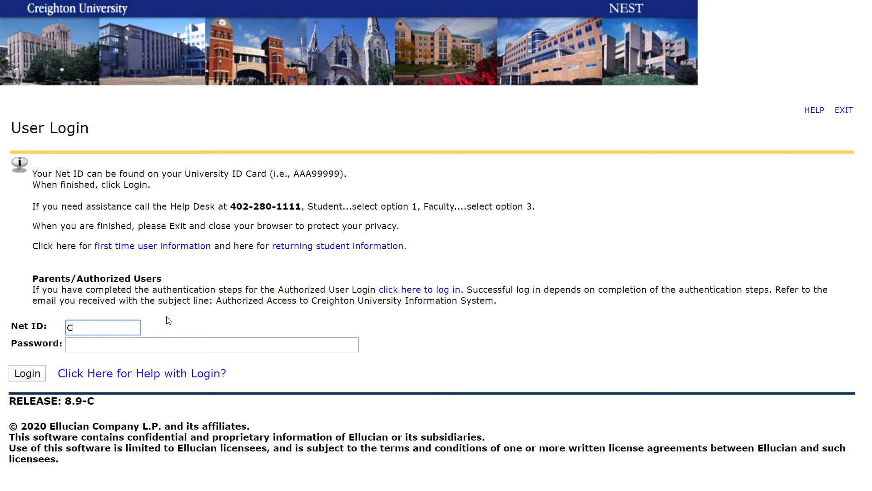
type("TB73449")
key("Tab")
type("•••••••••••")
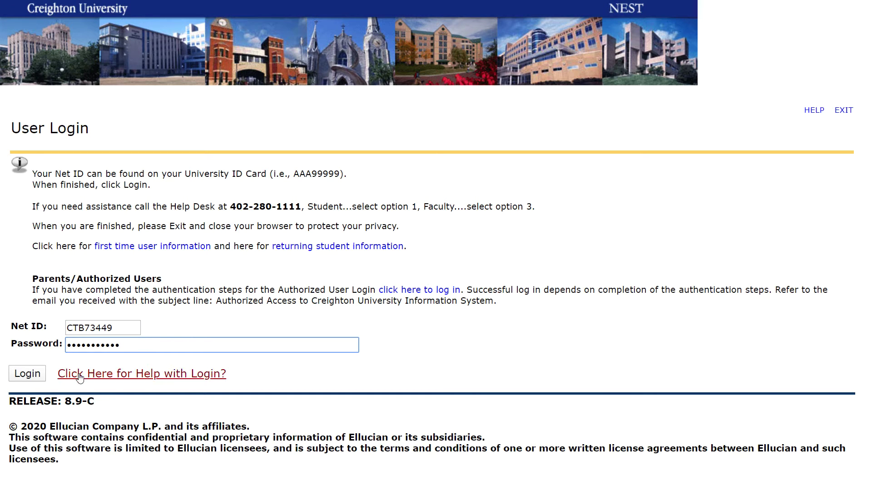
left_click(35, 377)
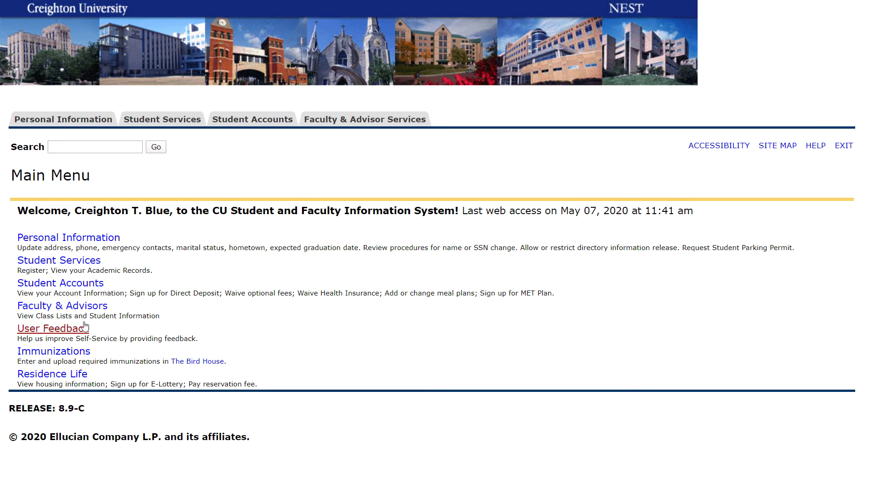
left_click(74, 263)
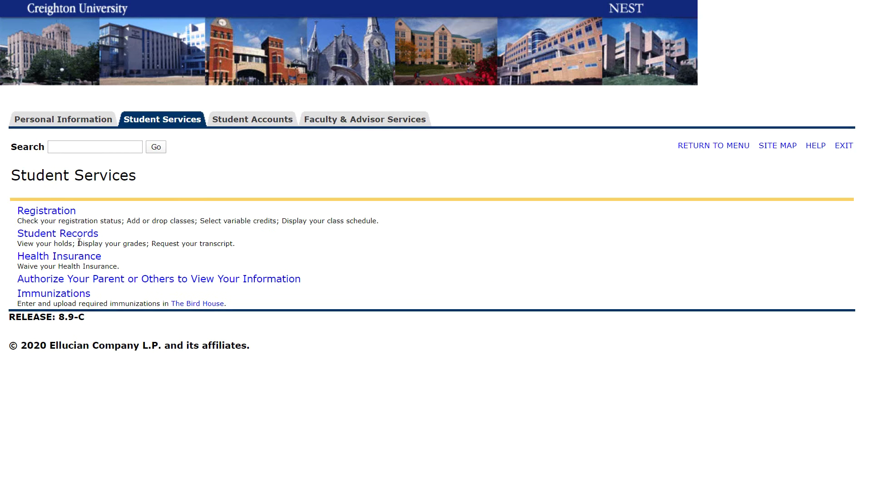
left_click(63, 212)
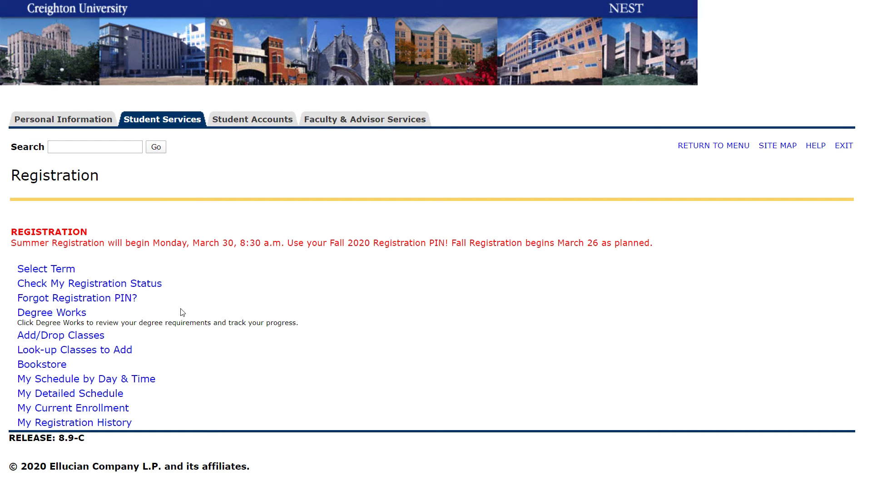
- Choose the Fall 2020 term for Add/Drop Classes and enter the registration PIN
left_click(80, 338)
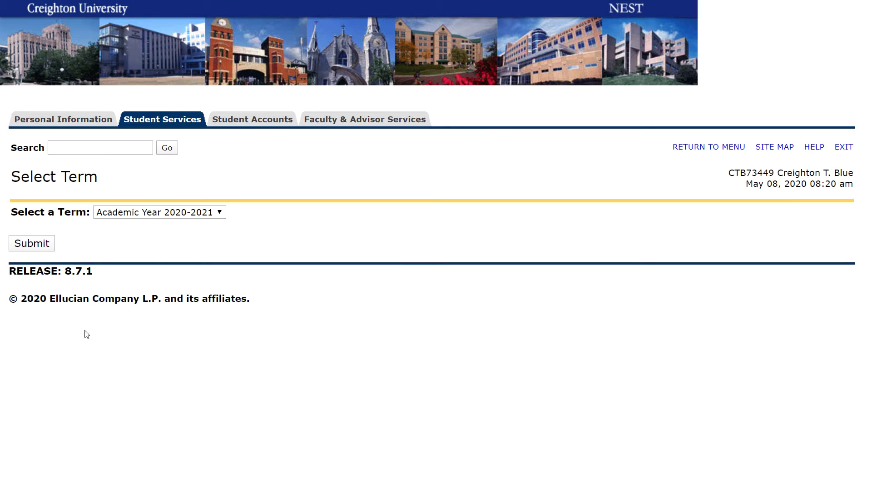
left_click(221, 213)
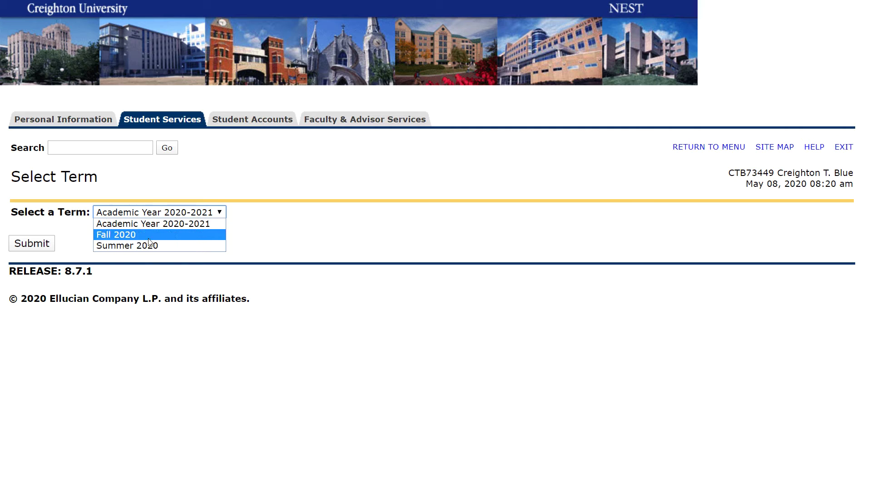
left_click(128, 235)
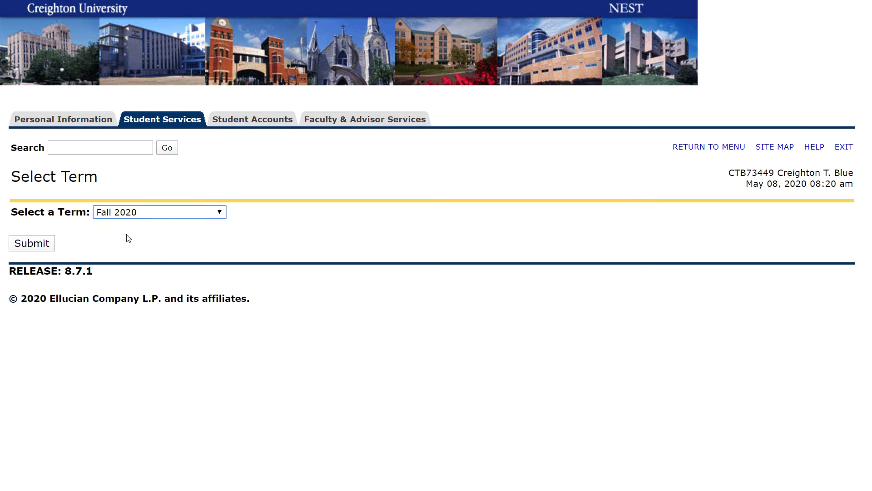
left_click(32, 246)
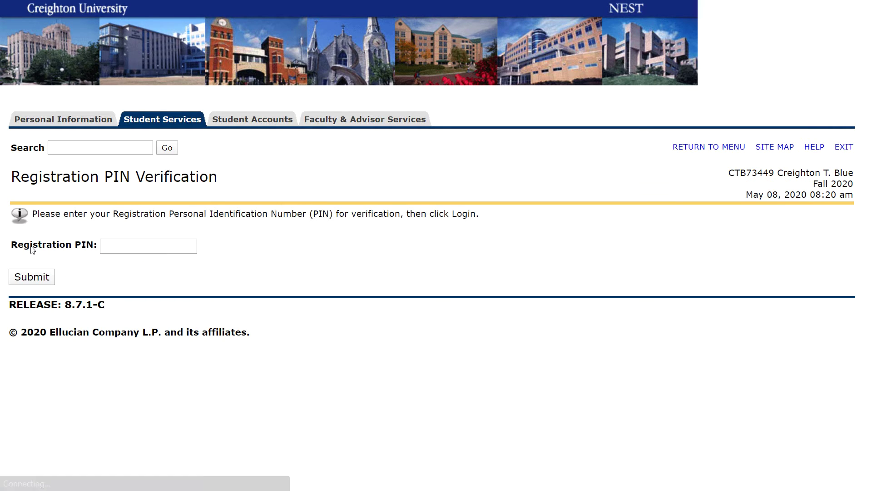
left_click(126, 246)
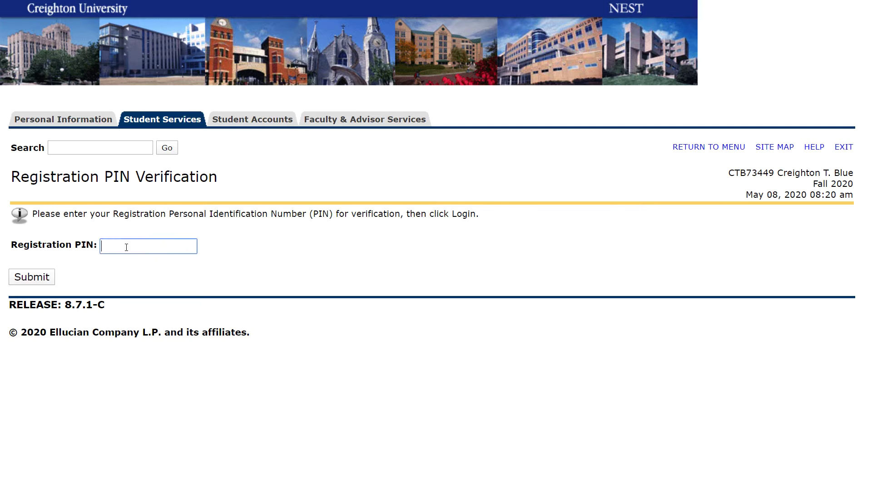
type("******")
left_click(42, 280)
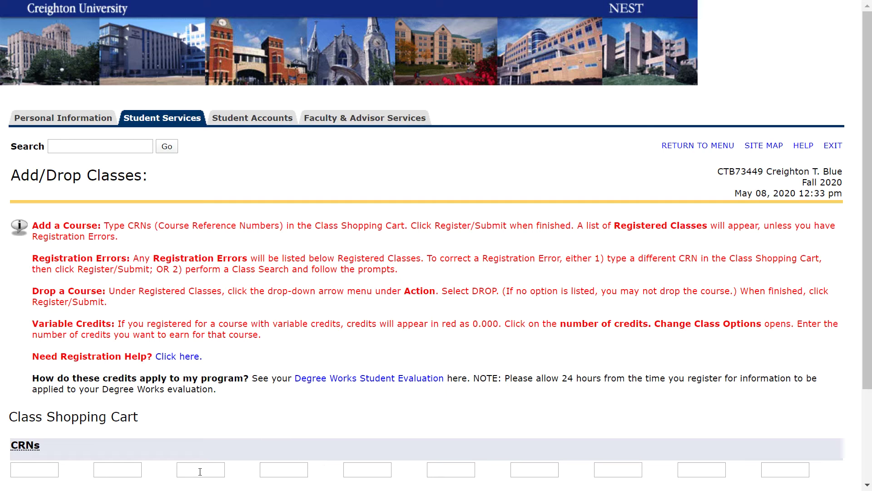
- Register CRN 73471 (ENG 158 section D) from the first Class Shopping Cart slot
scroll(59, 473, "down", 3)
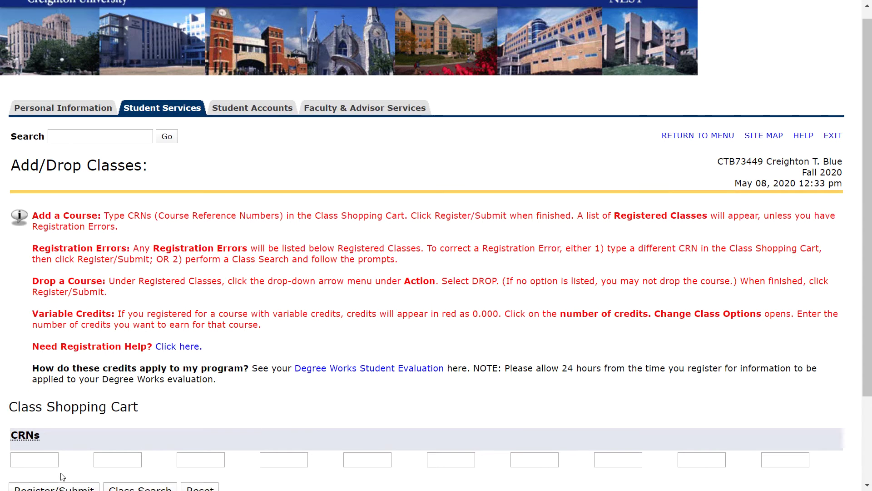
left_click(44, 401)
type("73471")
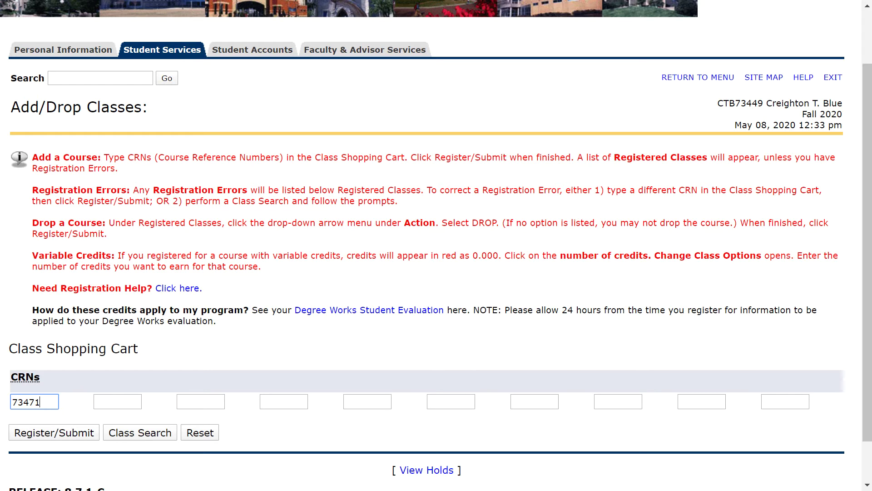
left_click(68, 437)
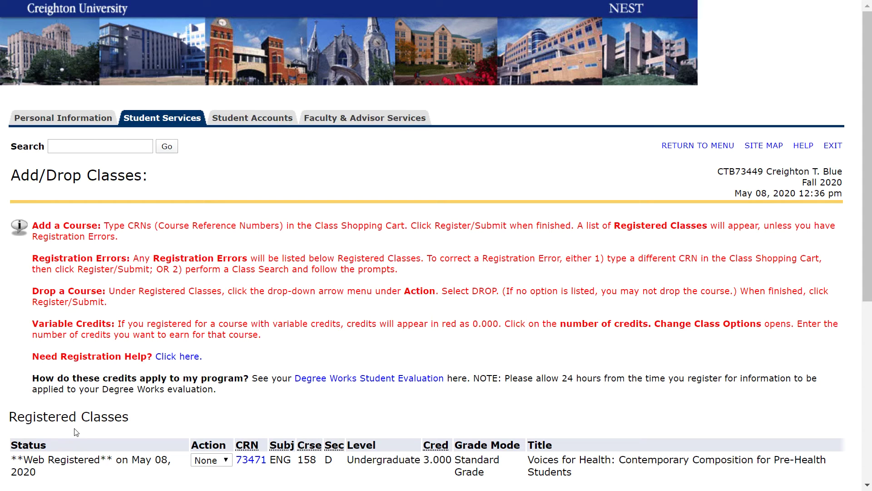
- Scroll down to check the 3.000 total credit hours
scroll(76, 432, "down", 3)
scroll(76, 432, "down", 3)
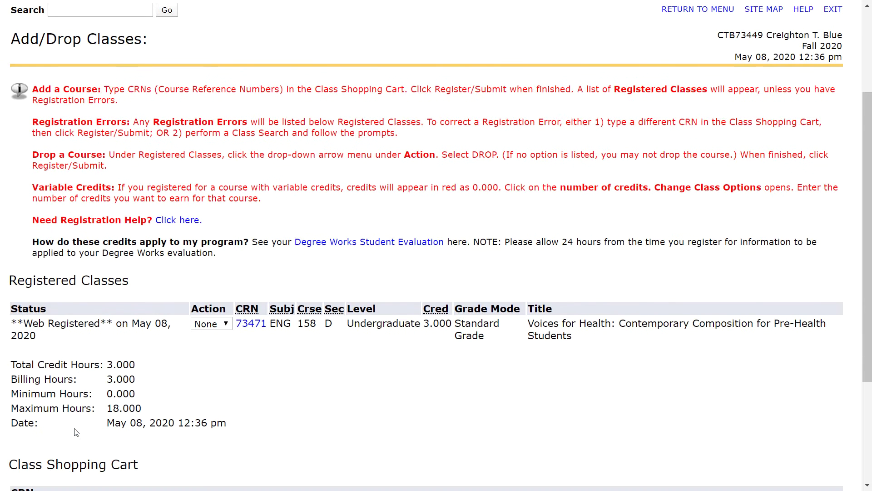
scroll(96, 429, "down", 3)
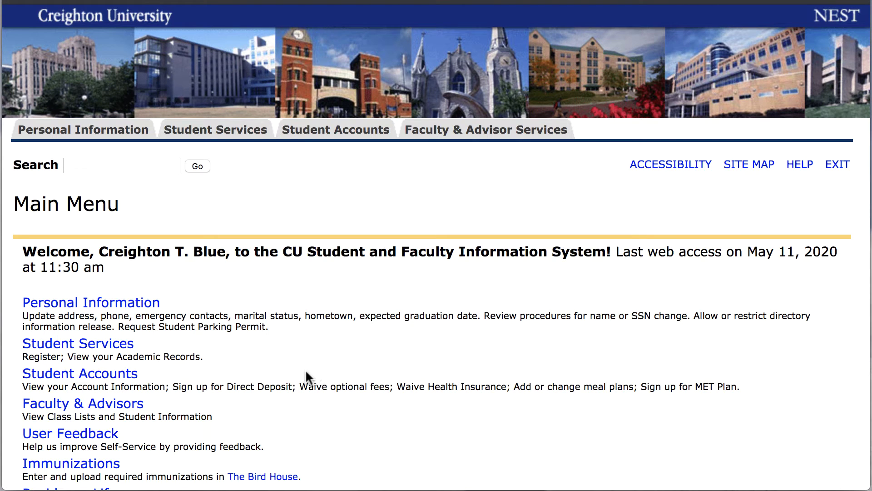
- Open Look-up Classes to Add under Registration and search the Fall 2020 term
left_click(90, 348)
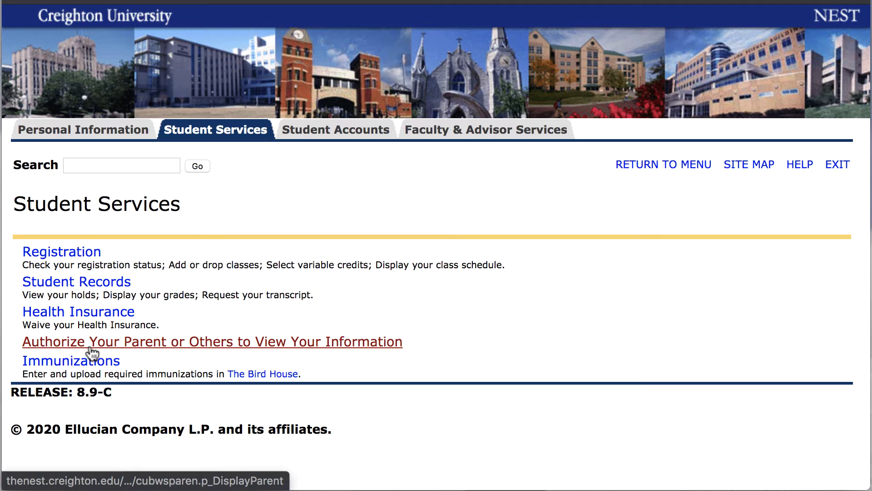
left_click(58, 255)
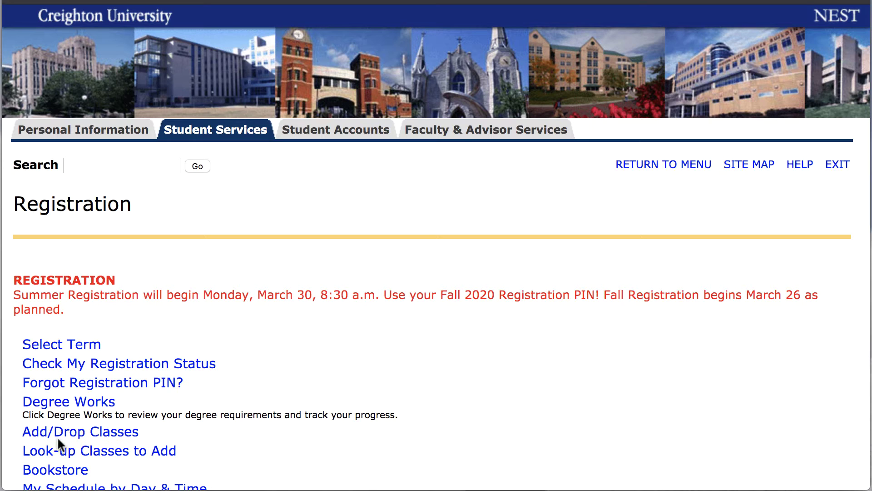
left_click(65, 453)
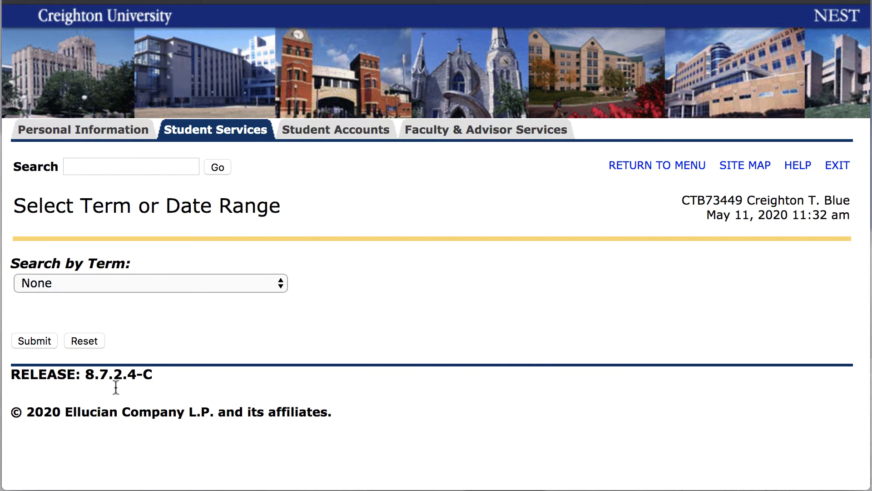
left_click(277, 284)
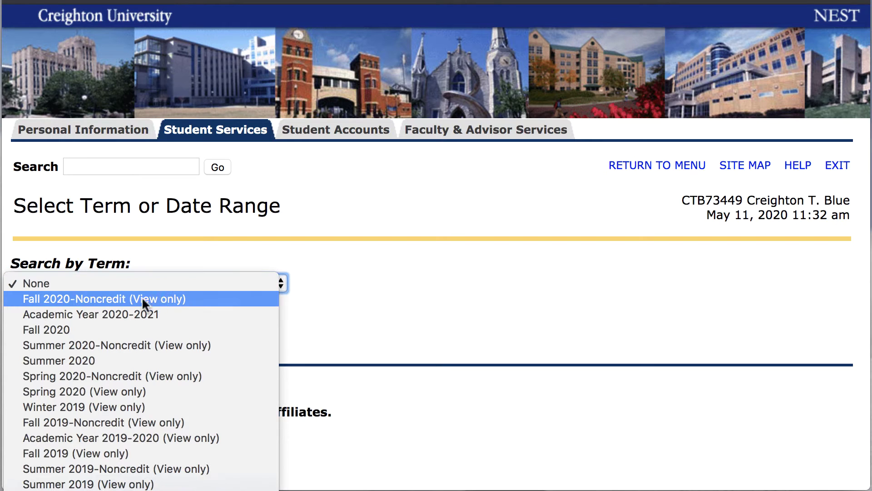
left_click(42, 329)
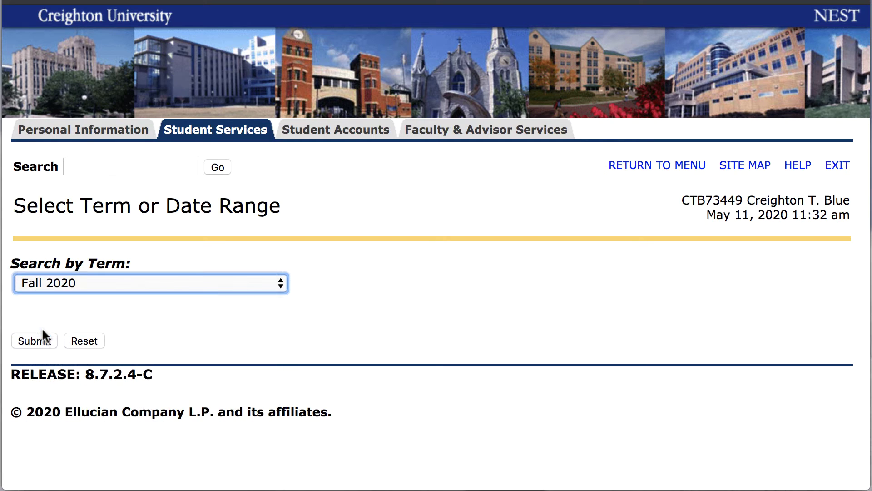
left_click(37, 345)
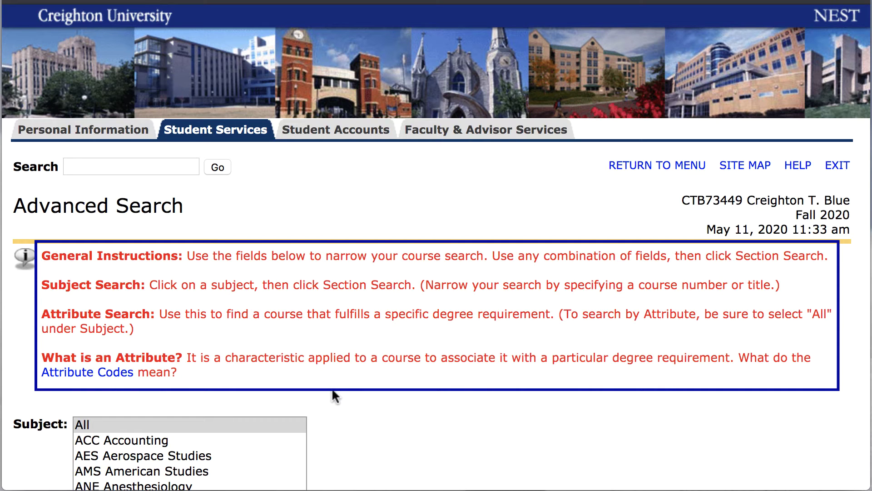
- Set the Subject list back to All after briefly selecting English
scroll(337, 387, "down", 5)
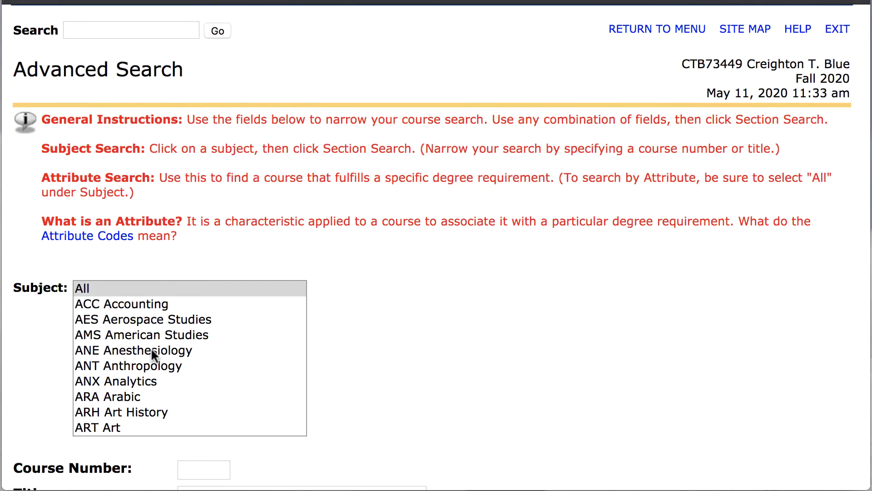
scroll(123, 345, "down", 10)
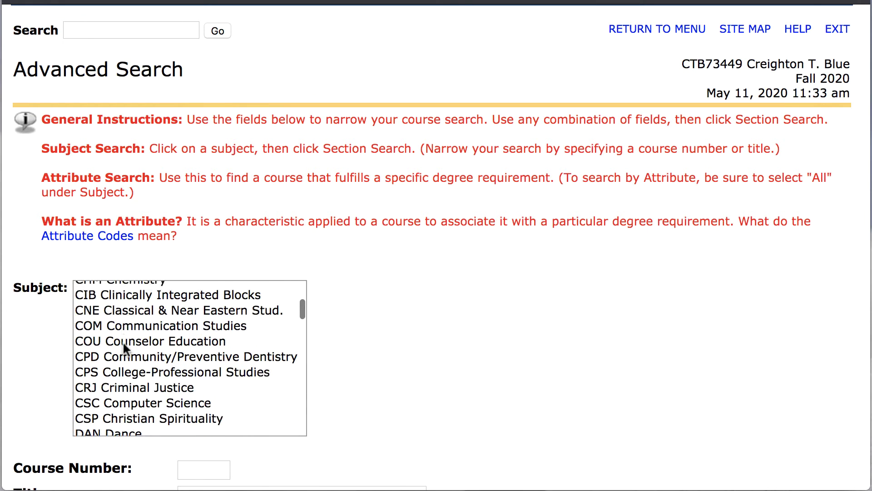
scroll(123, 341, "down", 4)
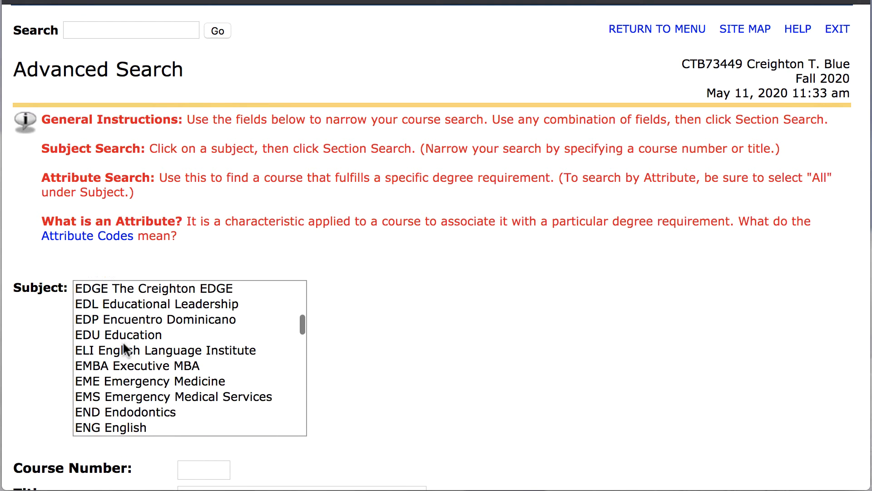
left_click(122, 427)
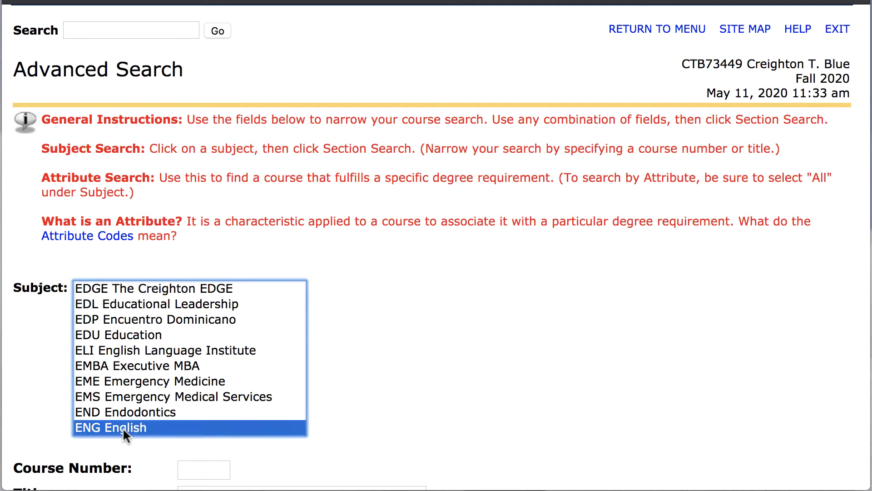
scroll(122, 427, "up", 8)
scroll(121, 427, "up", 3)
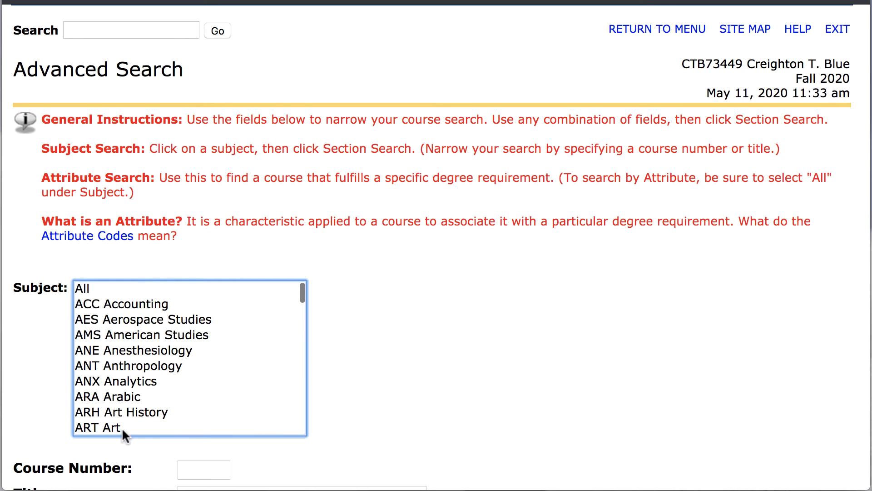
left_click(83, 287)
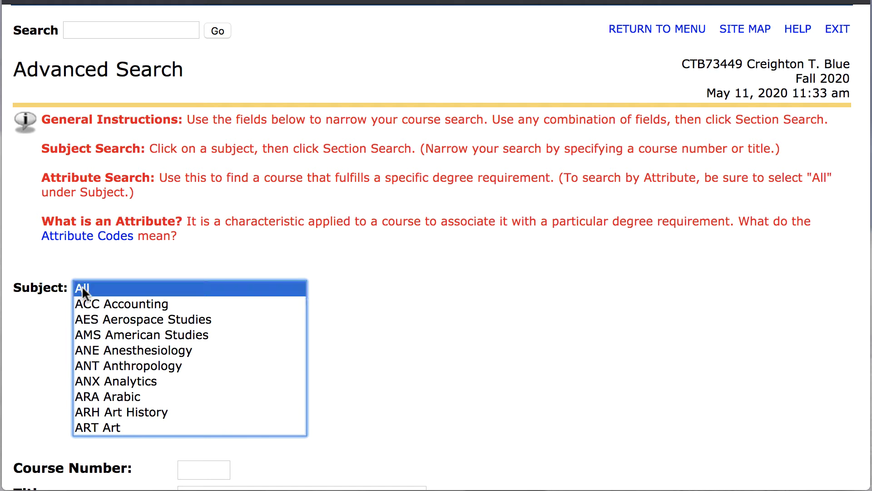
- Filter by the 1CHI Magis:Critcl Issue/Humn Inquir attribute and run Section Search
scroll(268, 468, "down", 5)
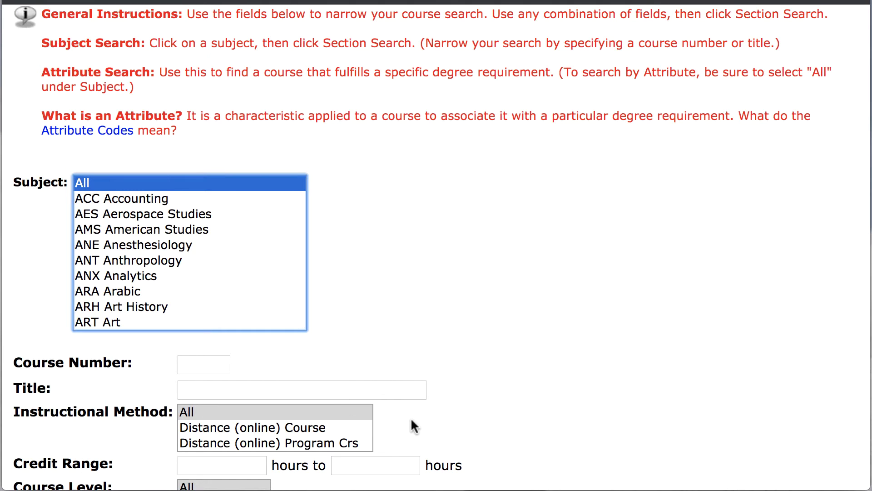
scroll(414, 425, "down", 1)
scroll(412, 420, "down", 15)
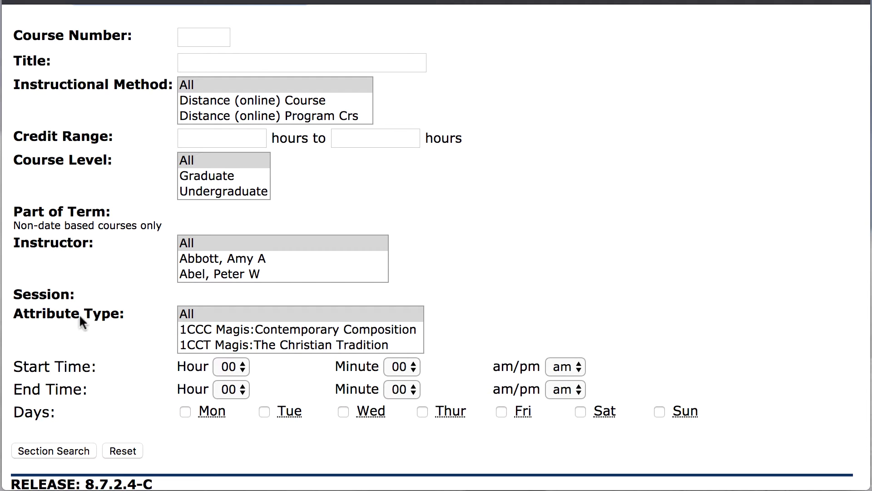
scroll(240, 338, "down", 3)
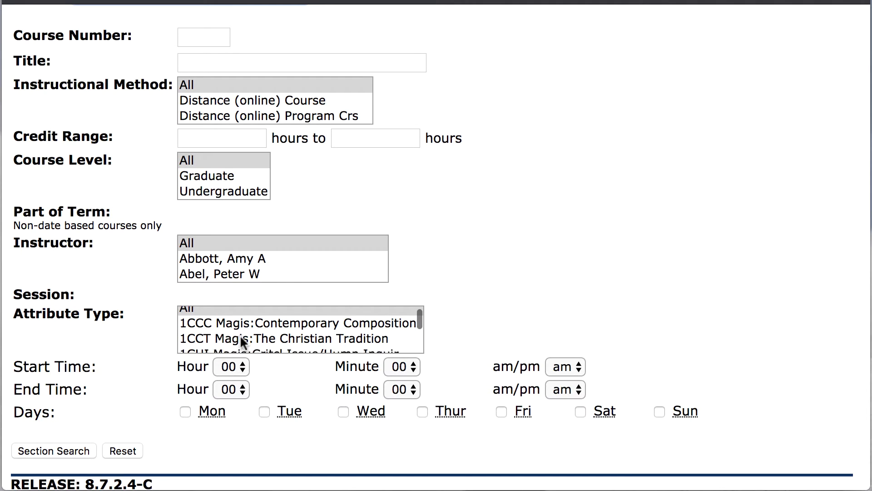
left_click(296, 325)
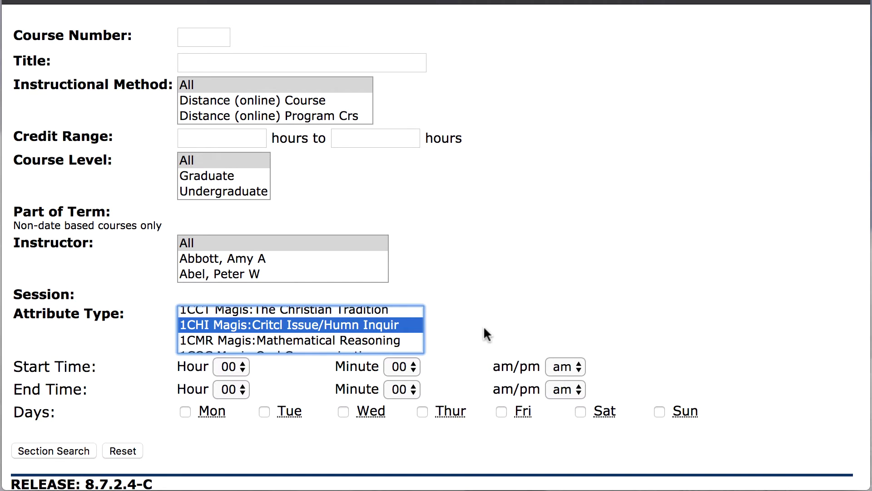
left_click(49, 450)
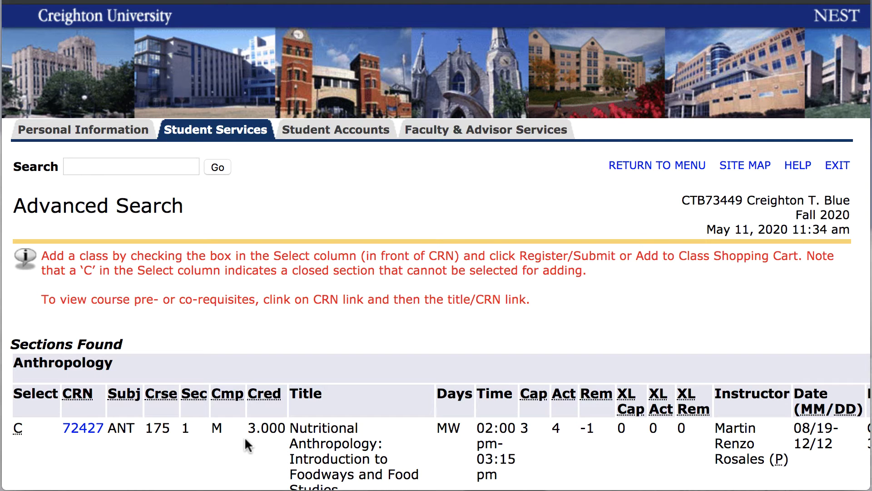
- Select ENG 170 (CRN 73472) alongside ARH 170 (CRN 71592) and submit both for registration
scroll(244, 436, "down", 4)
scroll(244, 436, "down", 3)
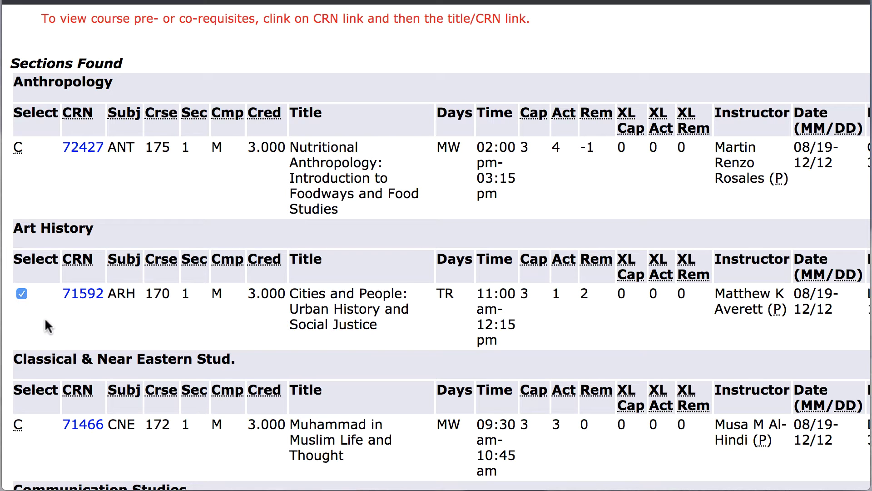
scroll(90, 378, "down", 7)
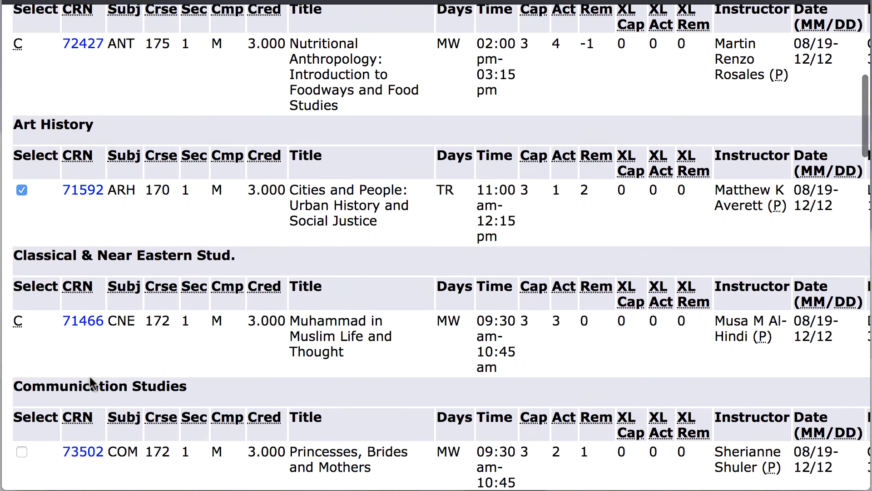
scroll(89, 375, "down", 8)
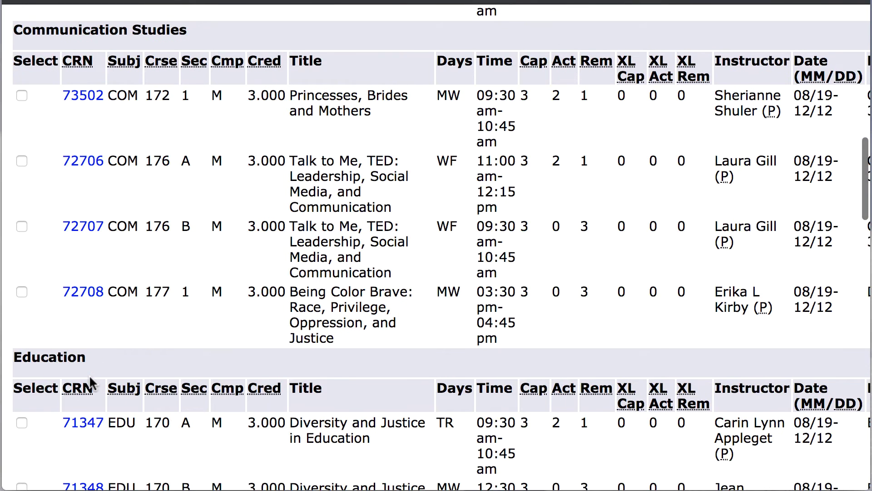
scroll(89, 375, "down", 4)
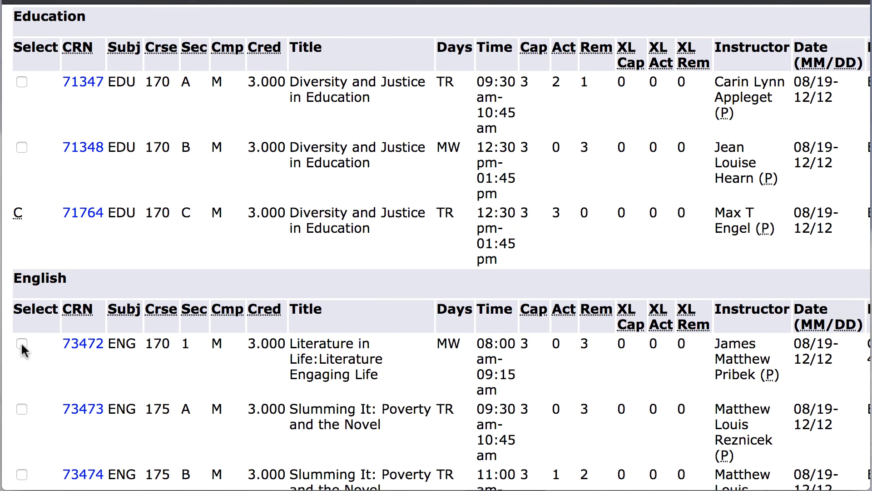
left_click(21, 344)
scroll(171, 376, "down", 8)
scroll(172, 377, "down", 14)
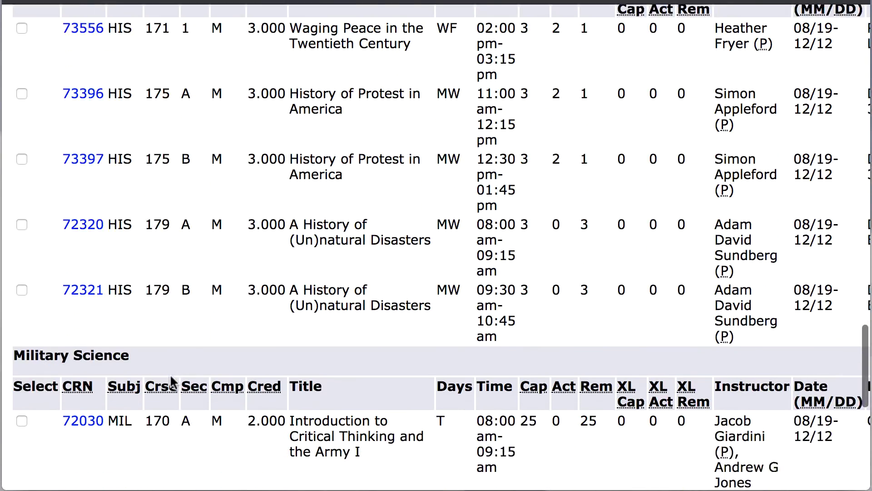
scroll(170, 373, "down", 2)
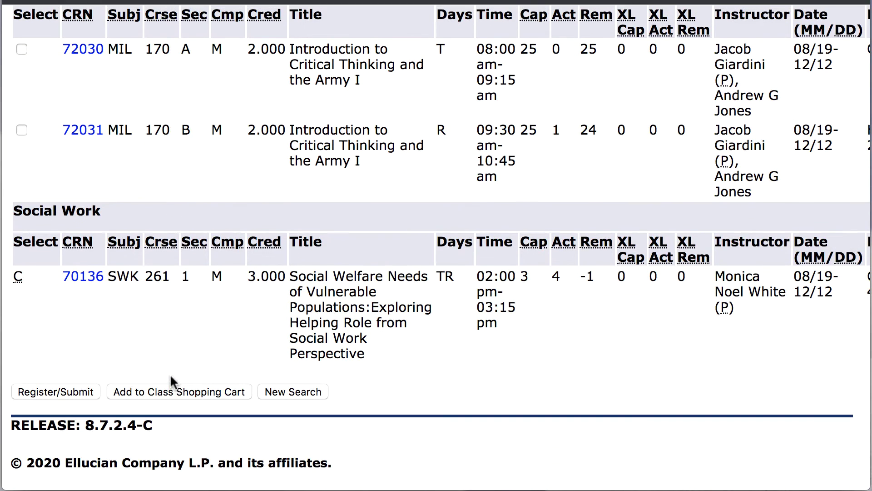
left_click(67, 392)
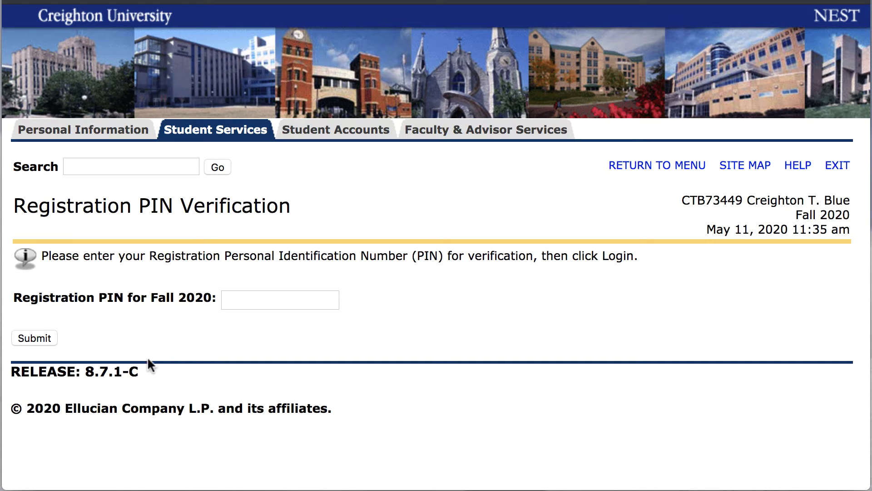
- Enter the registration PIN and review the Prerequisite and Test Score errors for ARH 170 and ENG 170
left_click(237, 299)
type("••")
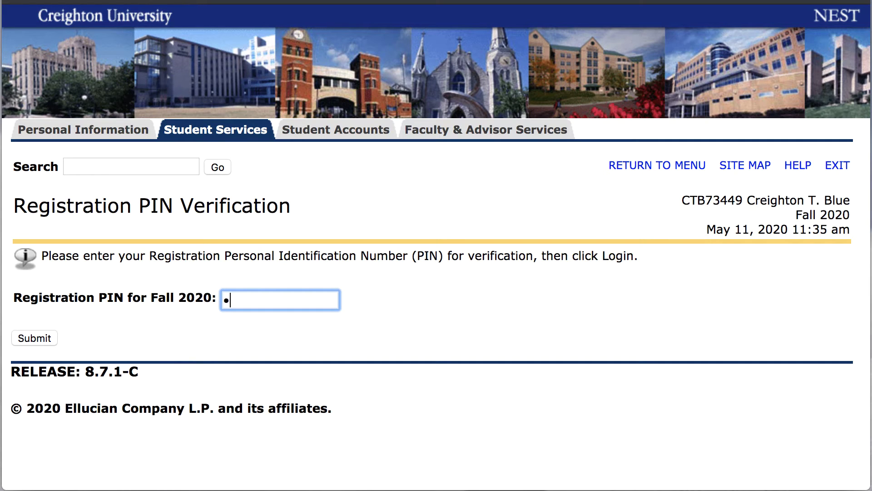
type("••••")
left_click(37, 336)
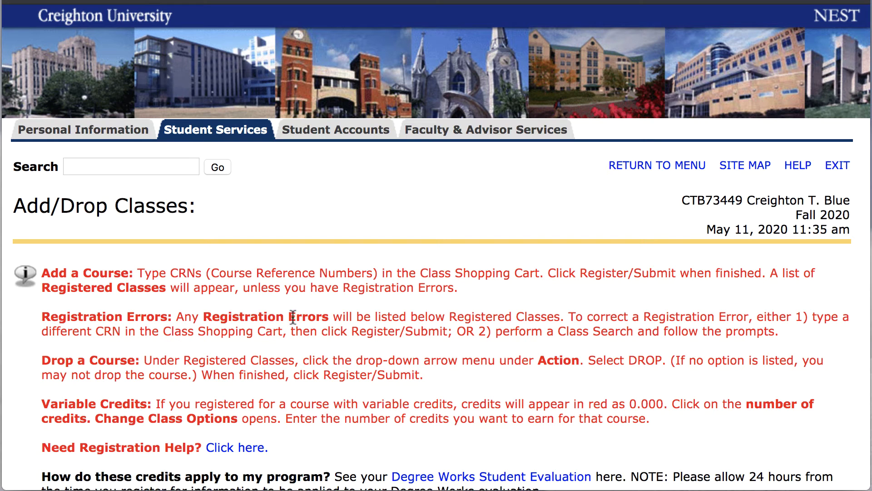
scroll(296, 380, "down", 1)
scroll(295, 380, "down", 5)
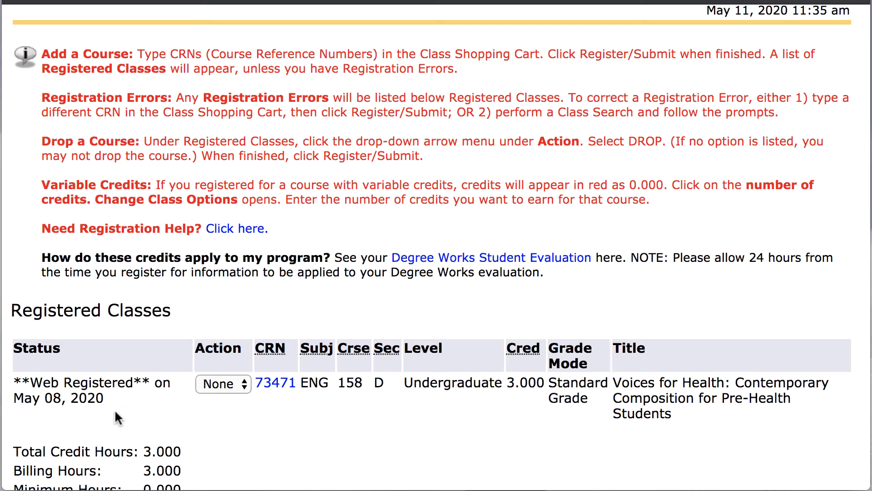
scroll(242, 426, "down", 5)
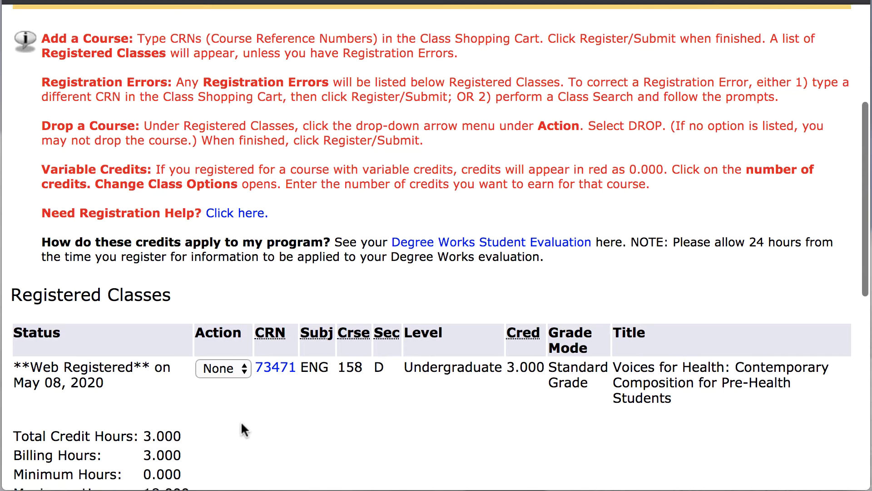
scroll(242, 426, "down", 2)
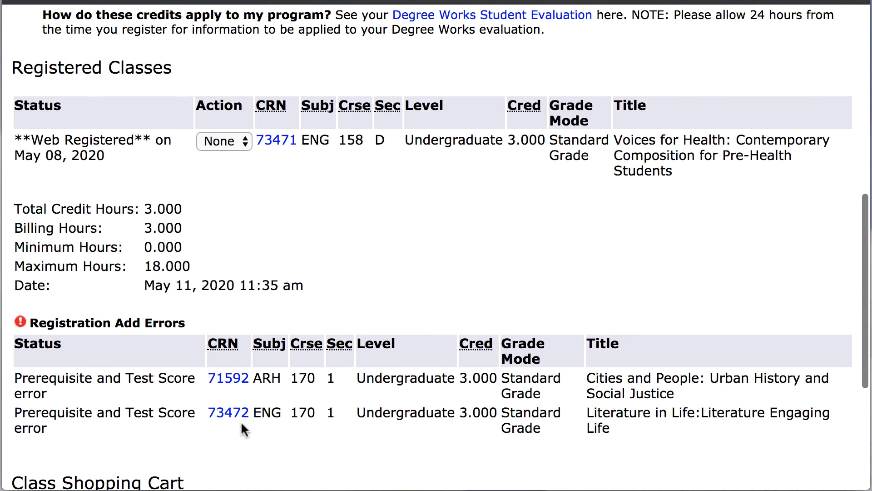